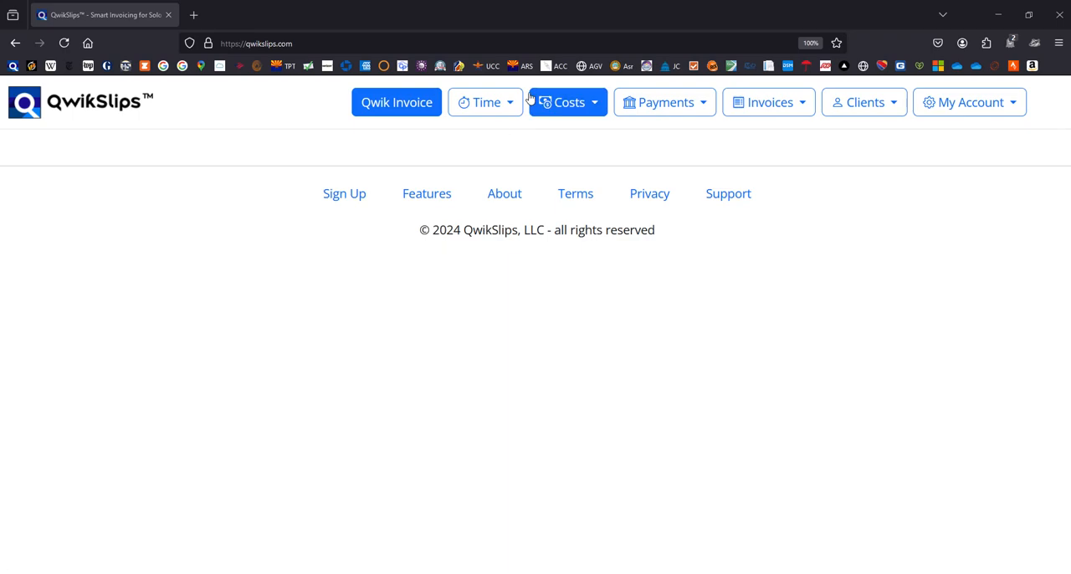
Open the 10/14/2024 telephone call time entry of client Acme, Inc. for editing
{"action": "left_click", "coordinate": [491, 99]}
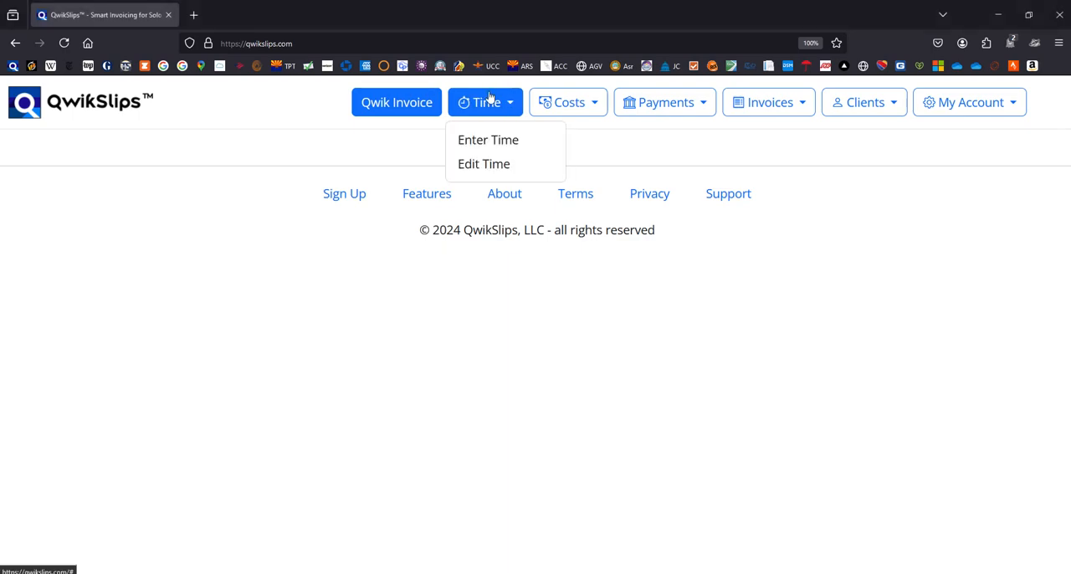
{"action": "left_click", "coordinate": [478, 167]}
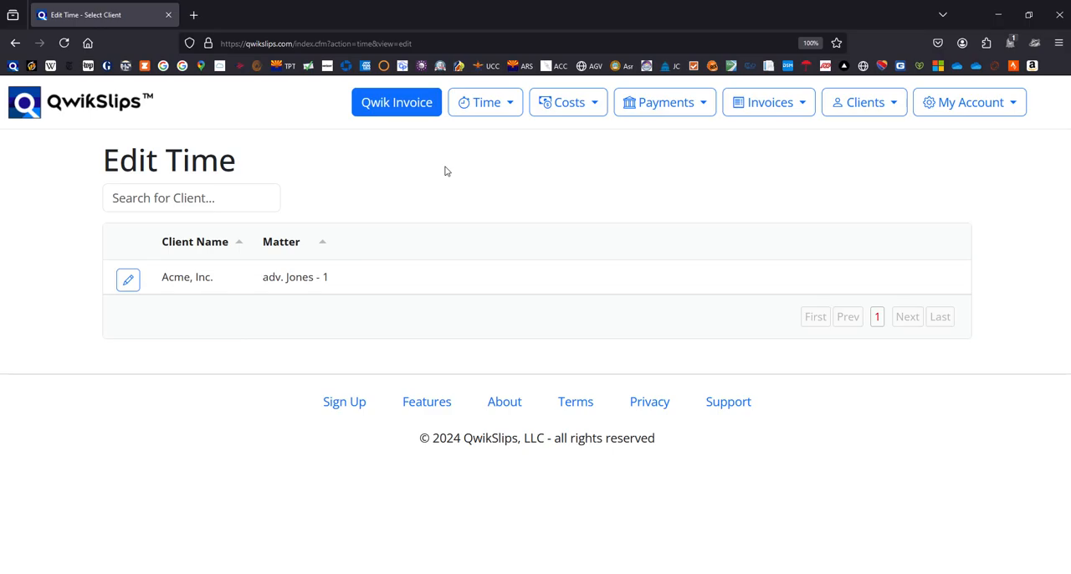
{"action": "left_click", "coordinate": [130, 282]}
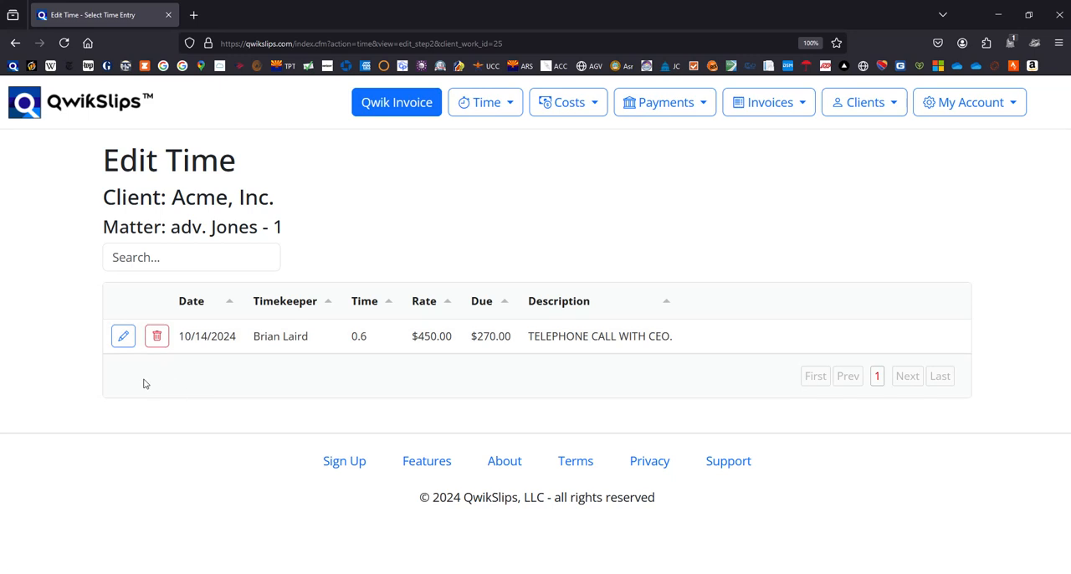
{"action": "left_click", "coordinate": [124, 336]}
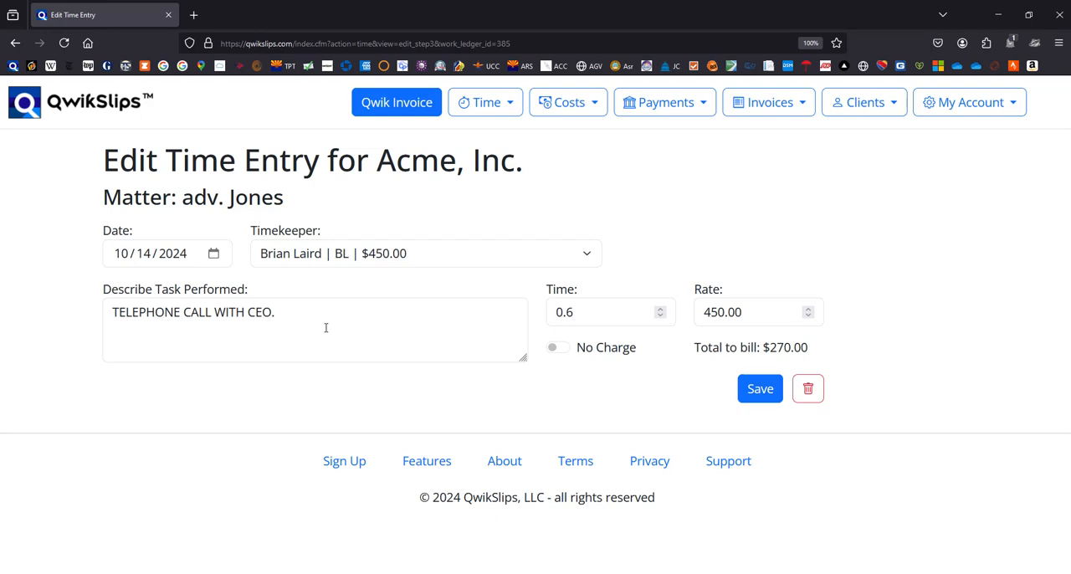
Change the time entry's timekeeper to the one with initials RTL, billed at $450.00
{"action": "left_click", "coordinate": [322, 264]}
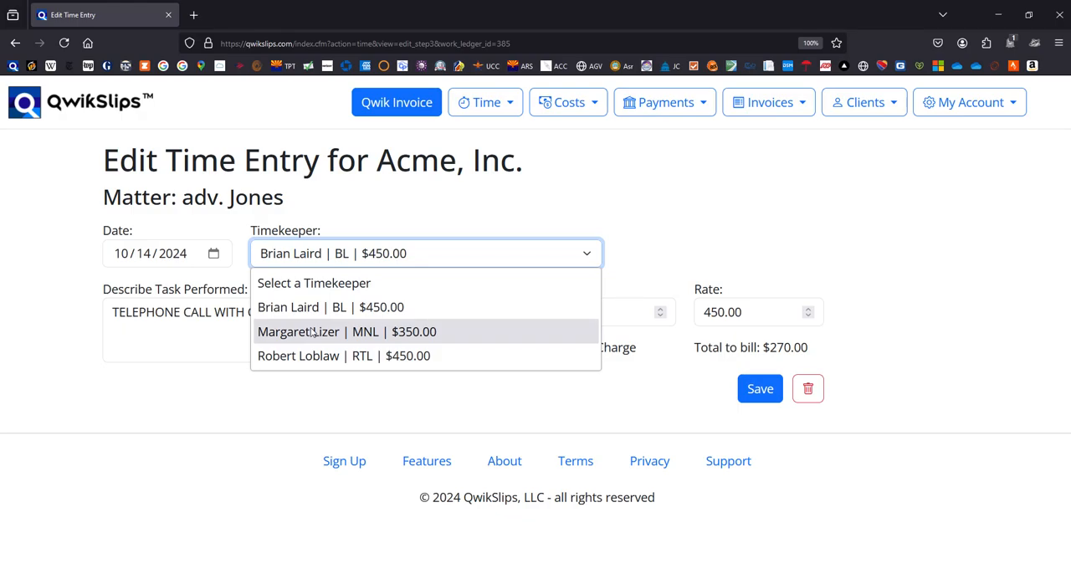
{"action": "left_click", "coordinate": [305, 360]}
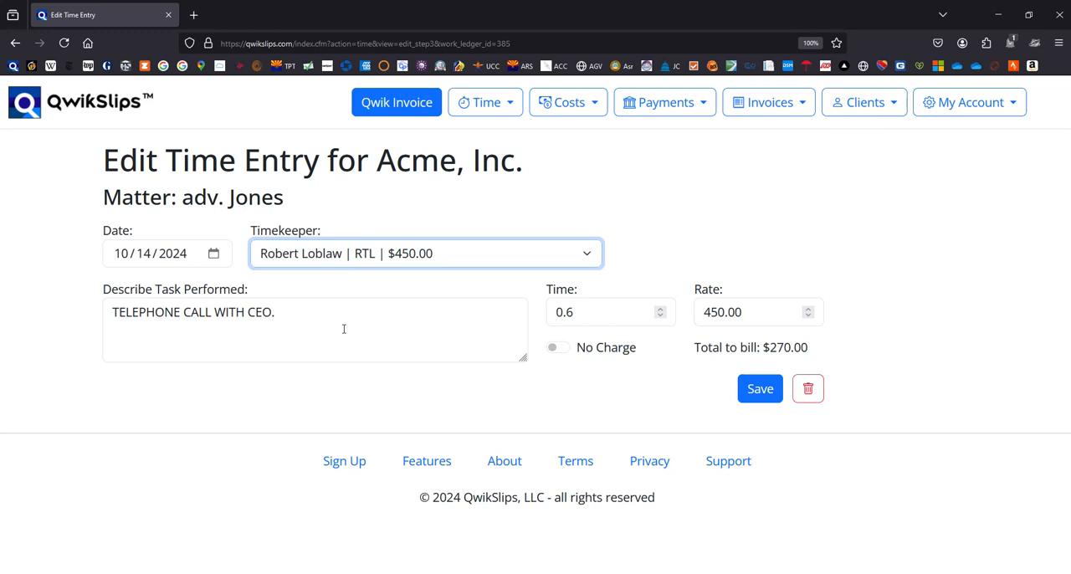
{"action": "left_click", "coordinate": [457, 264]}
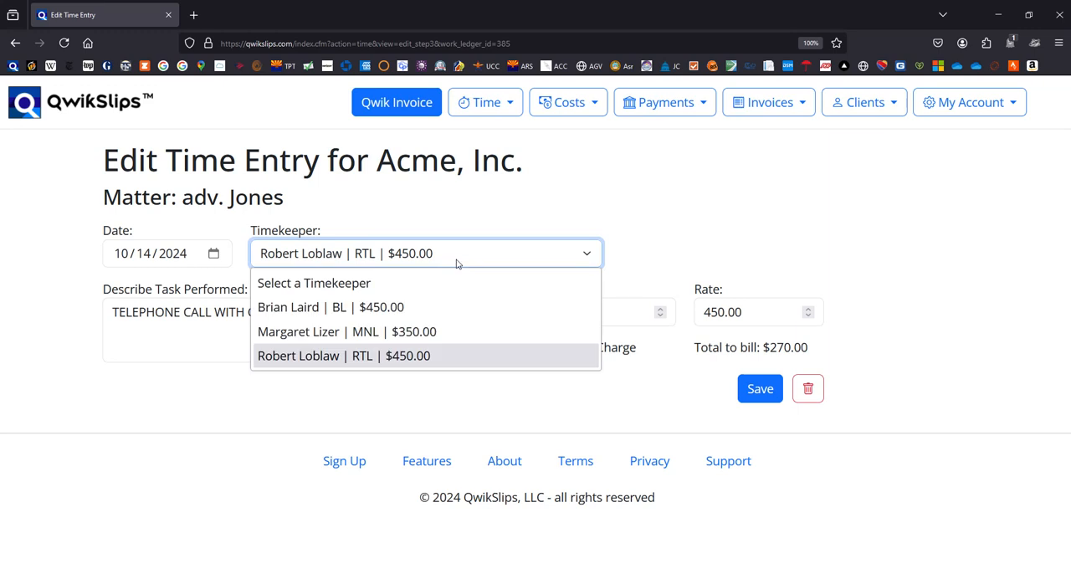
{"action": "left_click", "coordinate": [339, 309]}
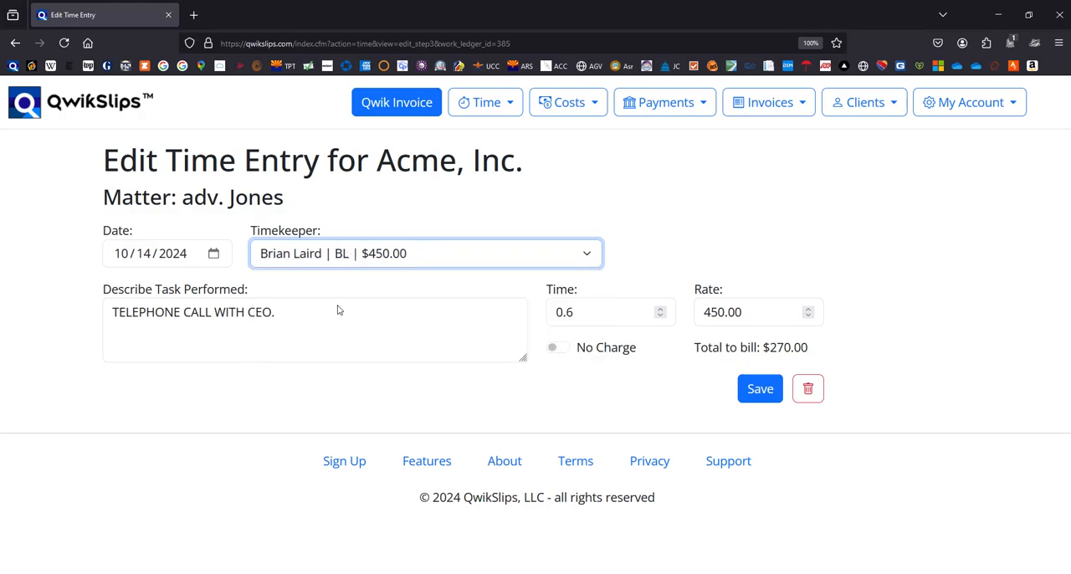
{"action": "left_click", "coordinate": [402, 265]}
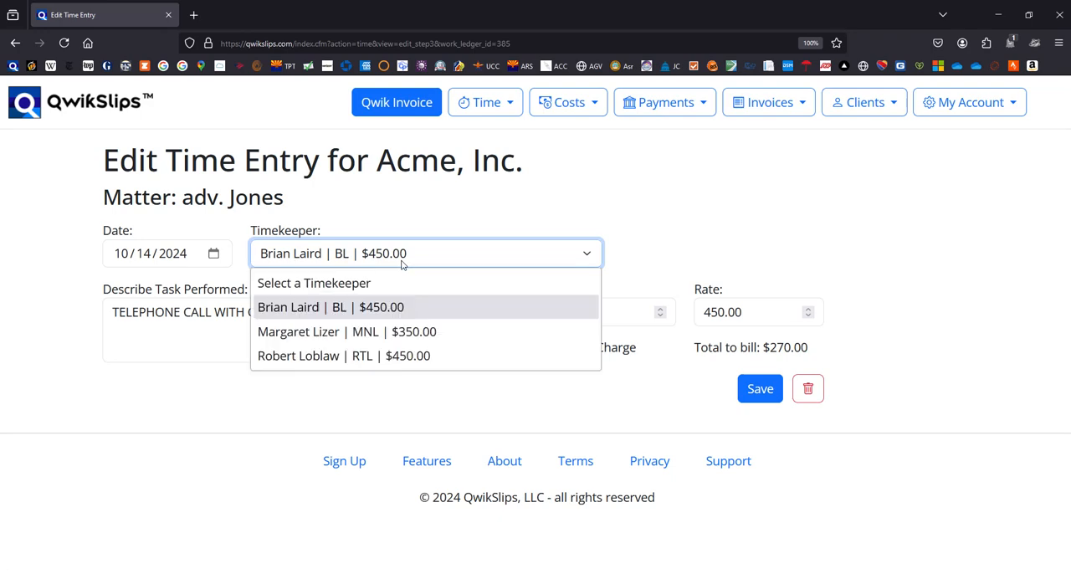
{"action": "left_click", "coordinate": [347, 358]}
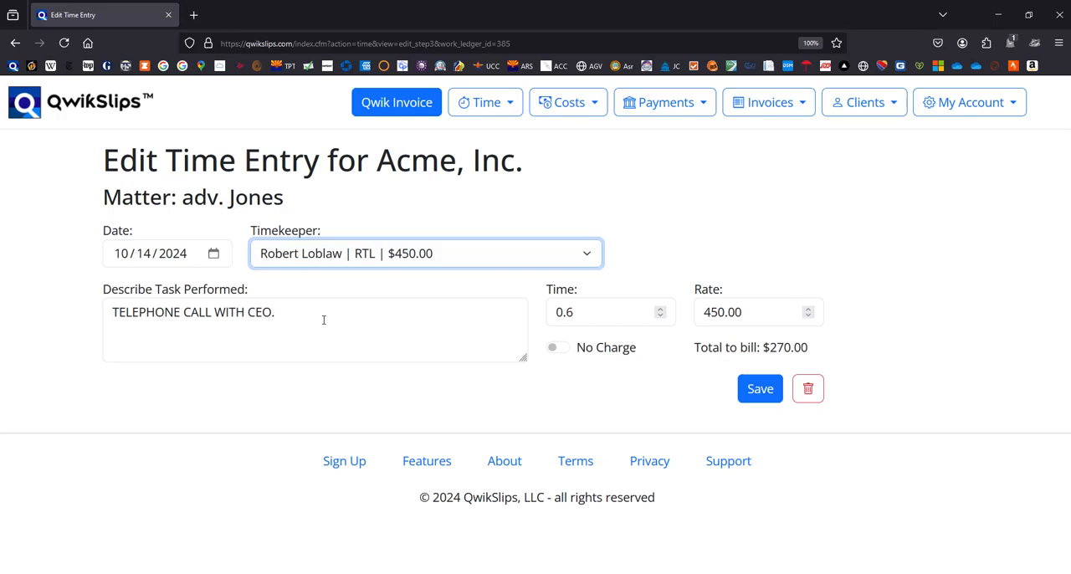
Change the task description of the time entry to "TELEPHONE CALL WITH CEO AND THE CFO"
{"action": "left_click", "coordinate": [281, 310]}
{"action": "key", "text": "BackSpace"}
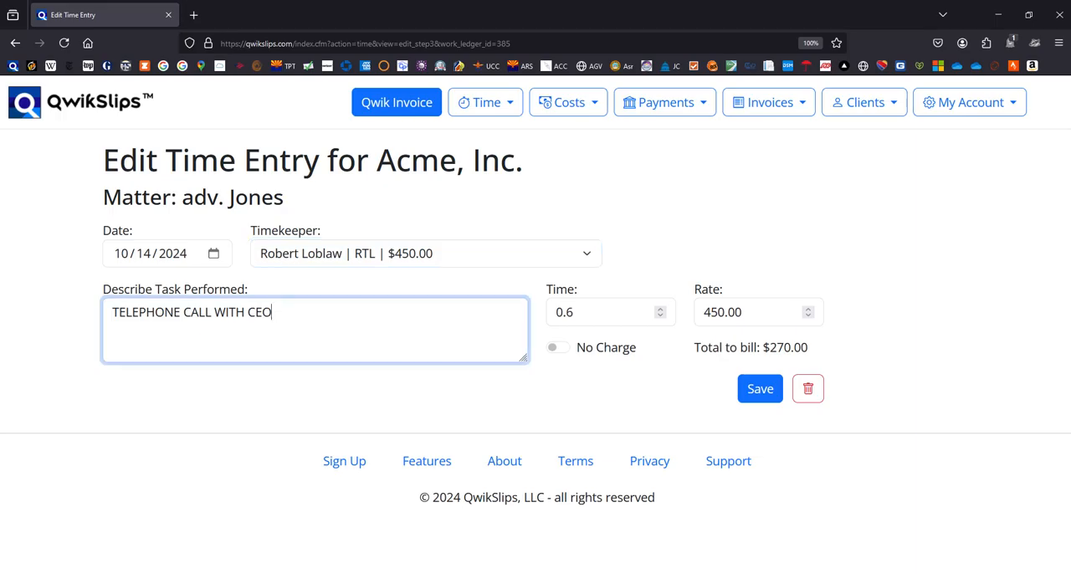
{"action": "type", "text": "AND THE CFO"}
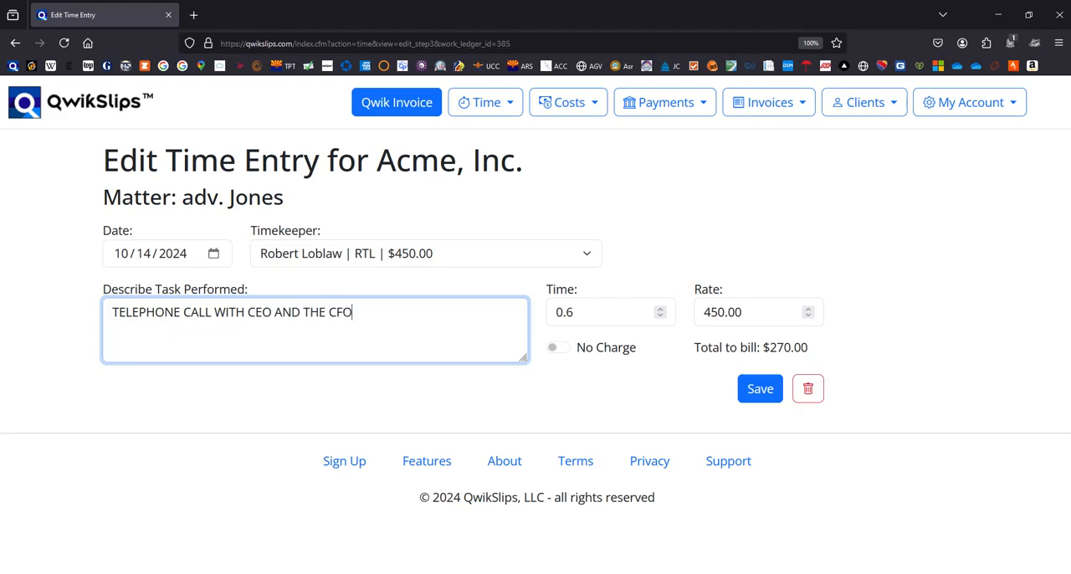
Set the time entry's billed time to 0.5
{"action": "key", "text": "Tab"}
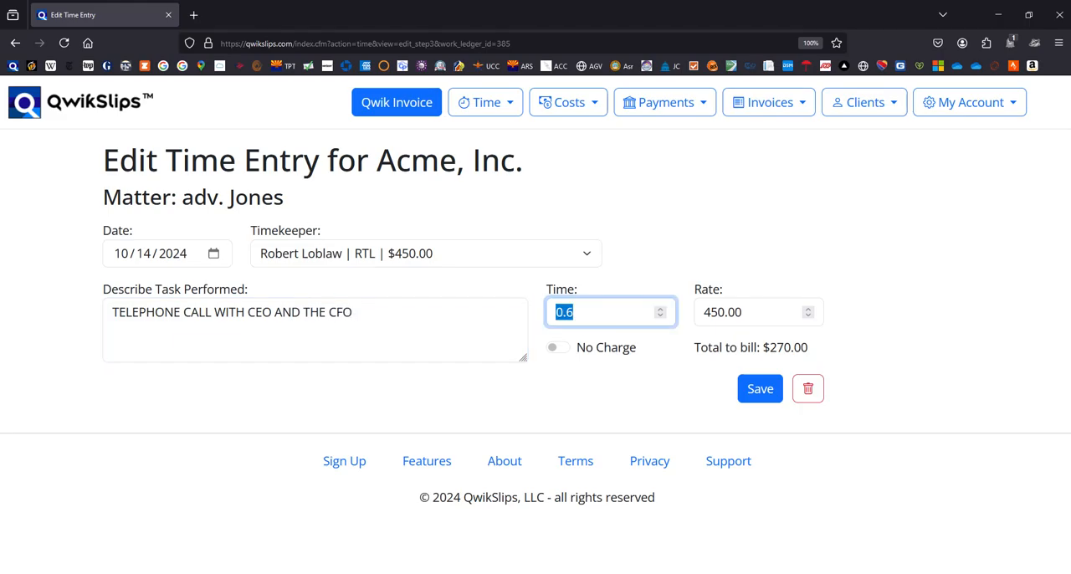
{"action": "type", "text": ".5"}
{"action": "left_click", "coordinate": [563, 349]}
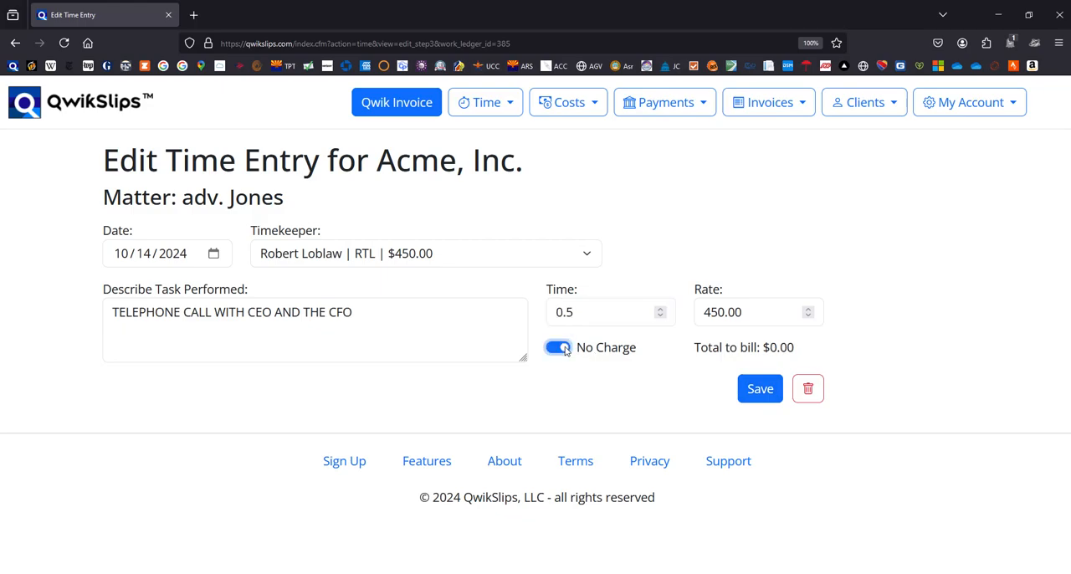
{"action": "left_click", "coordinate": [564, 349]}
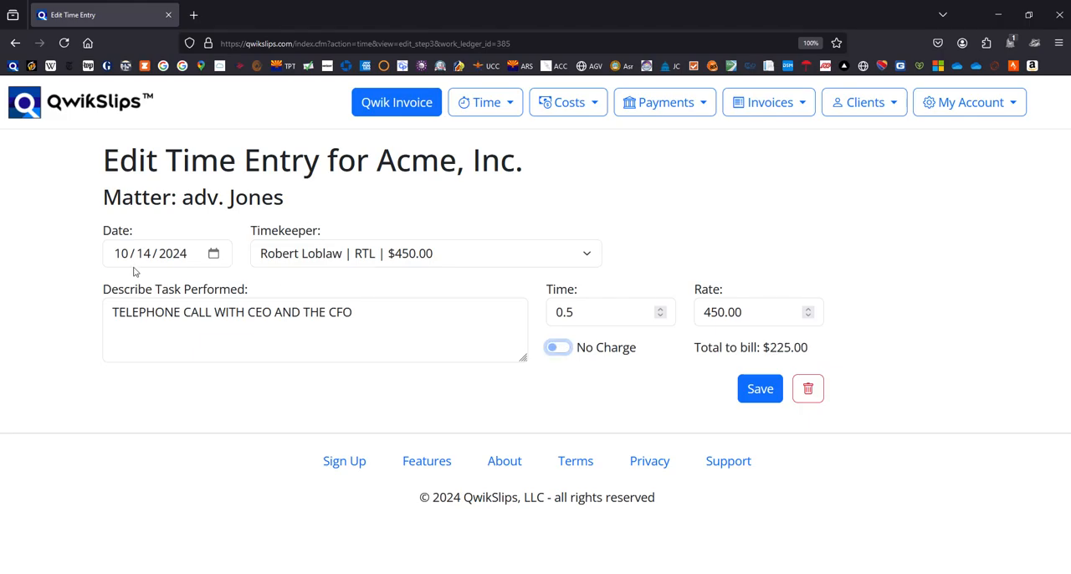
{"action": "left_click", "coordinate": [211, 256]}
{"action": "left_click", "coordinate": [214, 254]}
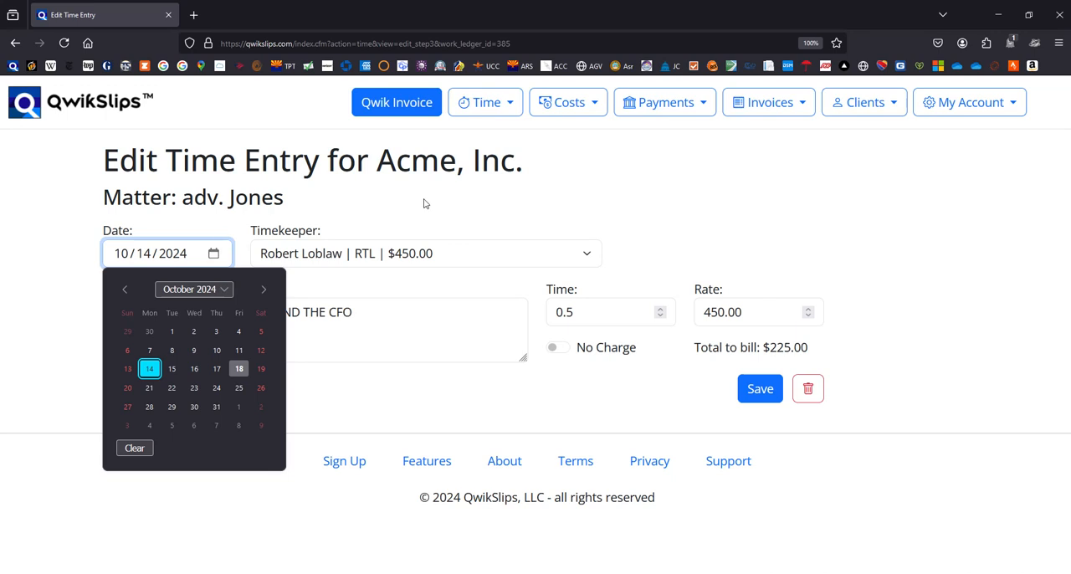
{"action": "left_click", "coordinate": [740, 194]}
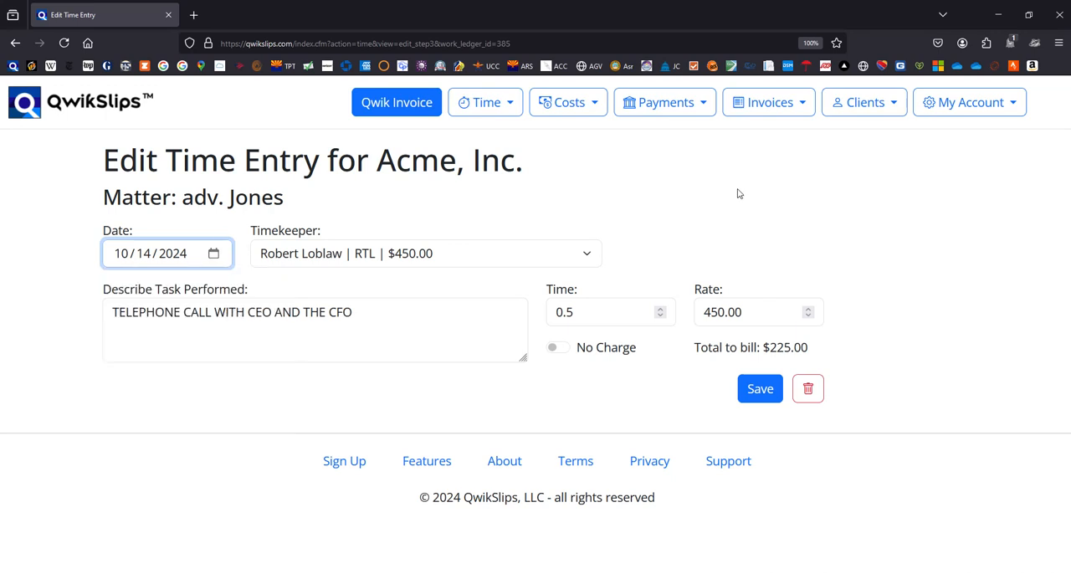
Save the time entry and open the deposition transcript cost entry of Acme, Inc. for editing
{"action": "left_click", "coordinate": [765, 391]}
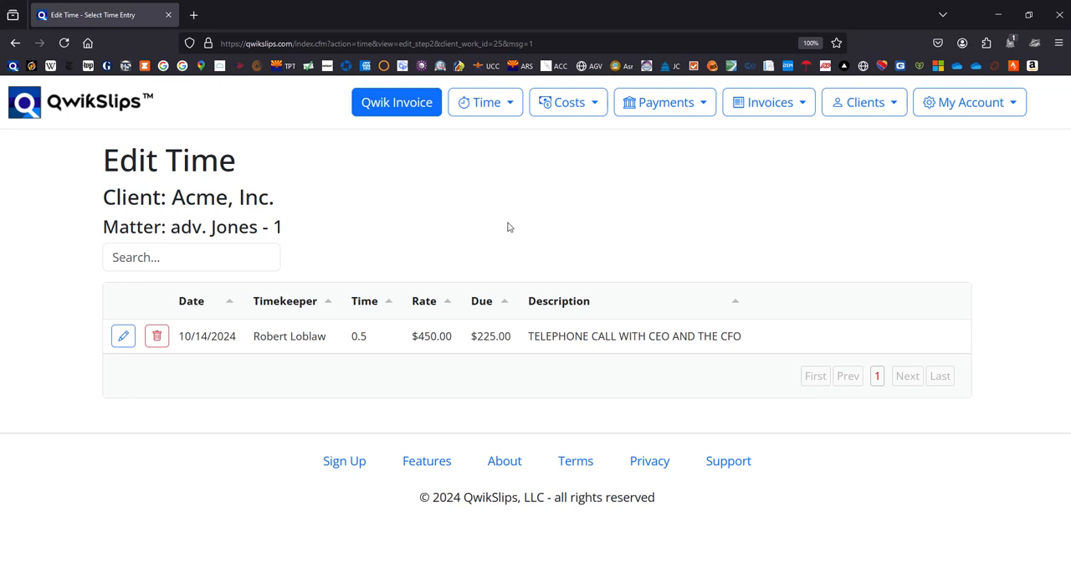
{"action": "left_click", "coordinate": [588, 103]}
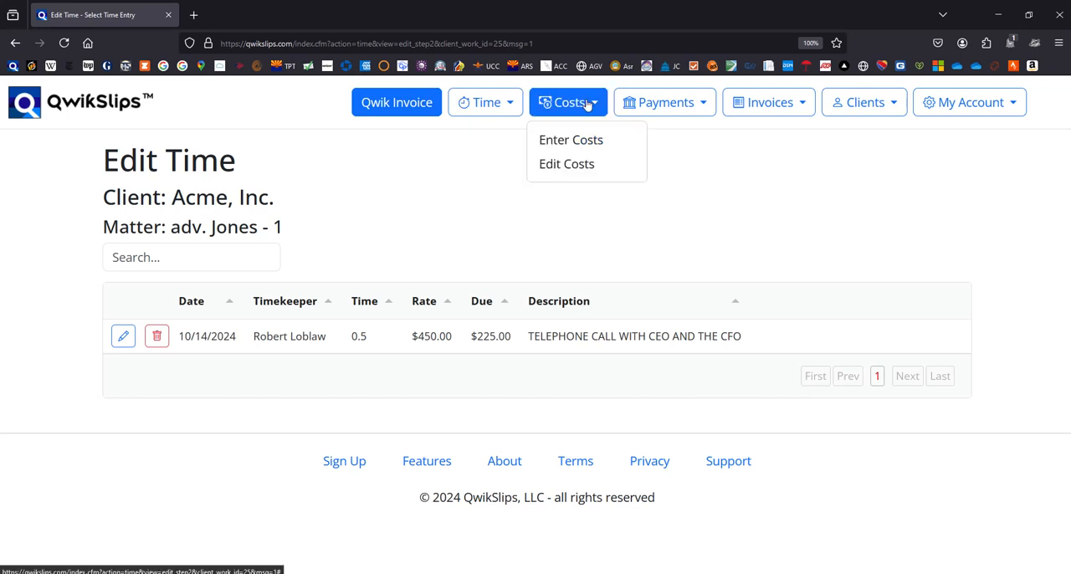
{"action": "left_click", "coordinate": [565, 172]}
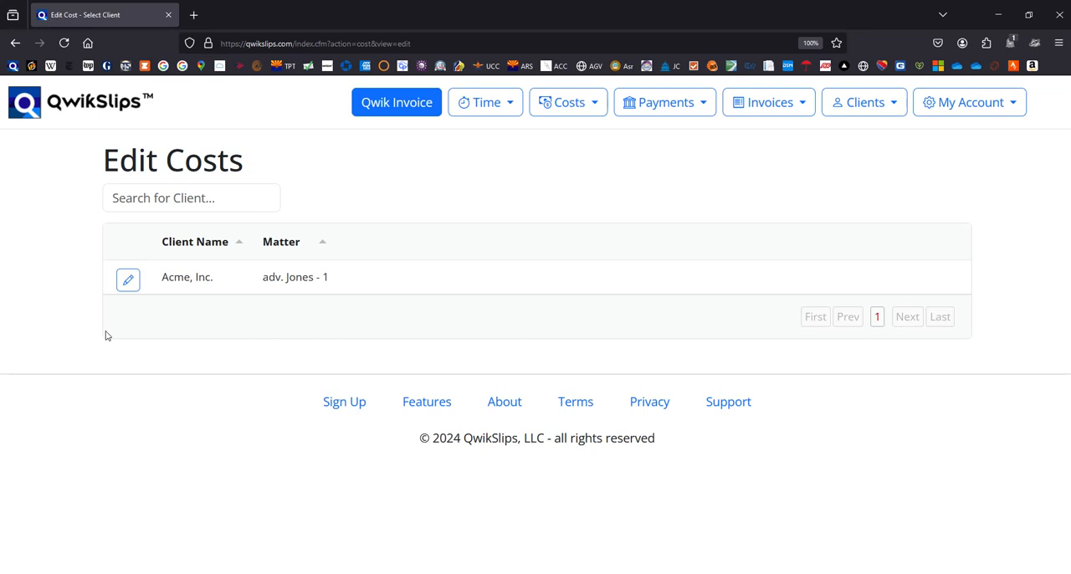
{"action": "left_click", "coordinate": [128, 280]}
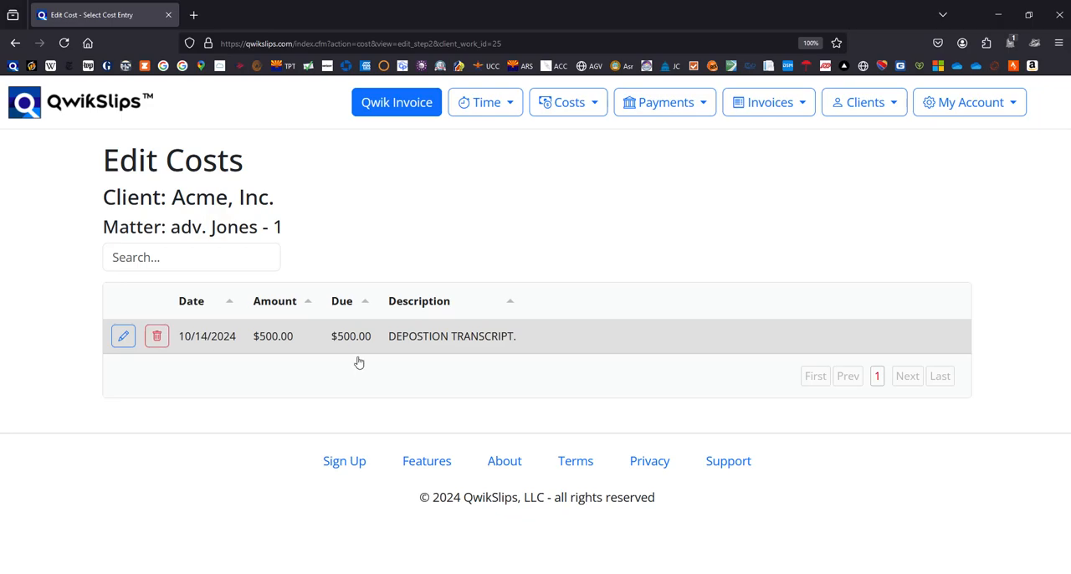
{"action": "left_click", "coordinate": [123, 338]}
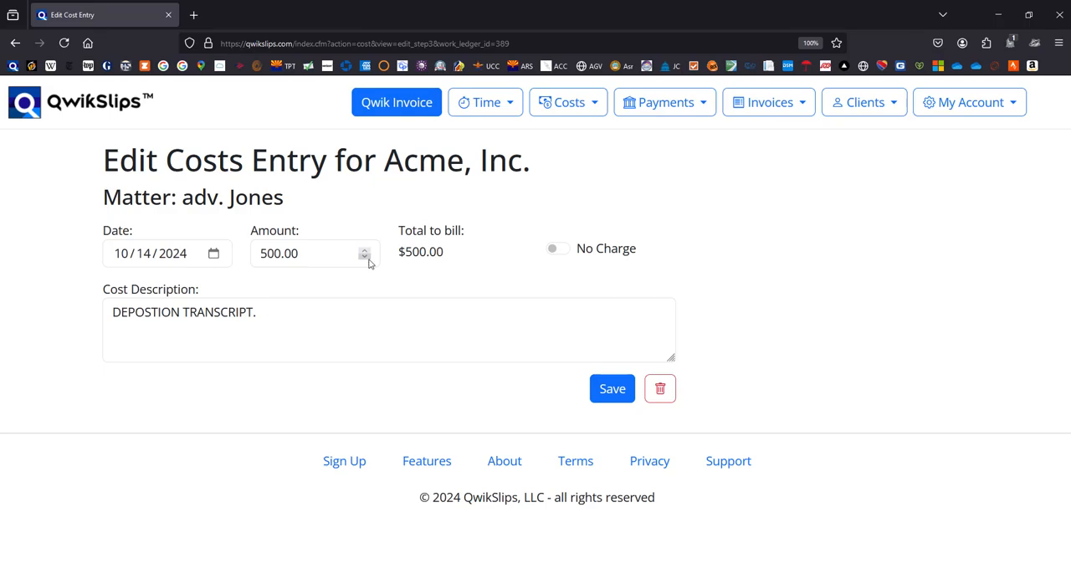
Set the amount of the deposition transcript cost entry to 450
{"action": "left_click_drag", "start_coordinate": [313, 259], "coordinate": [203, 260]}
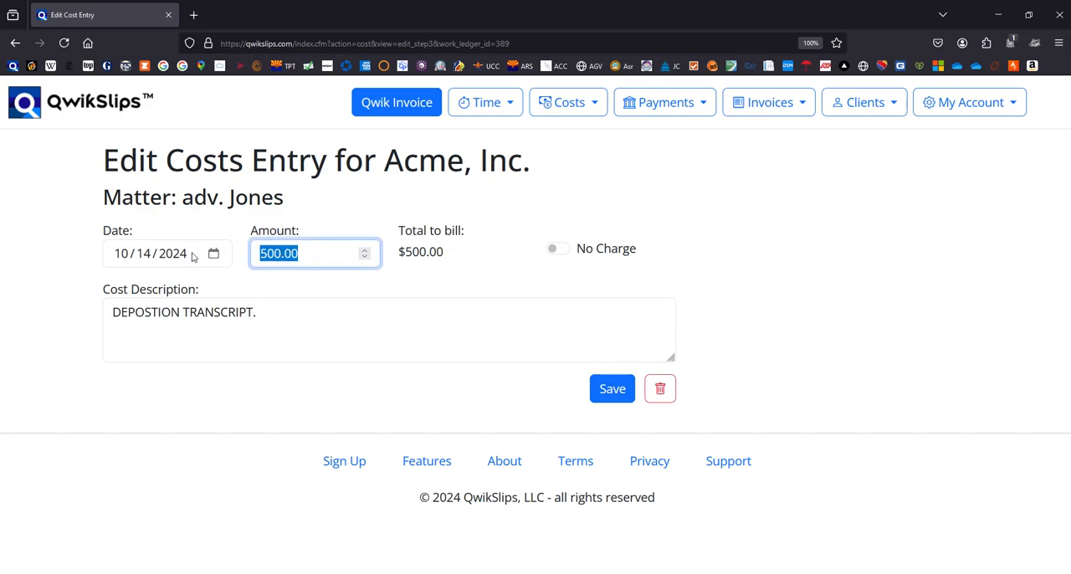
{"action": "type", "text": "450"}
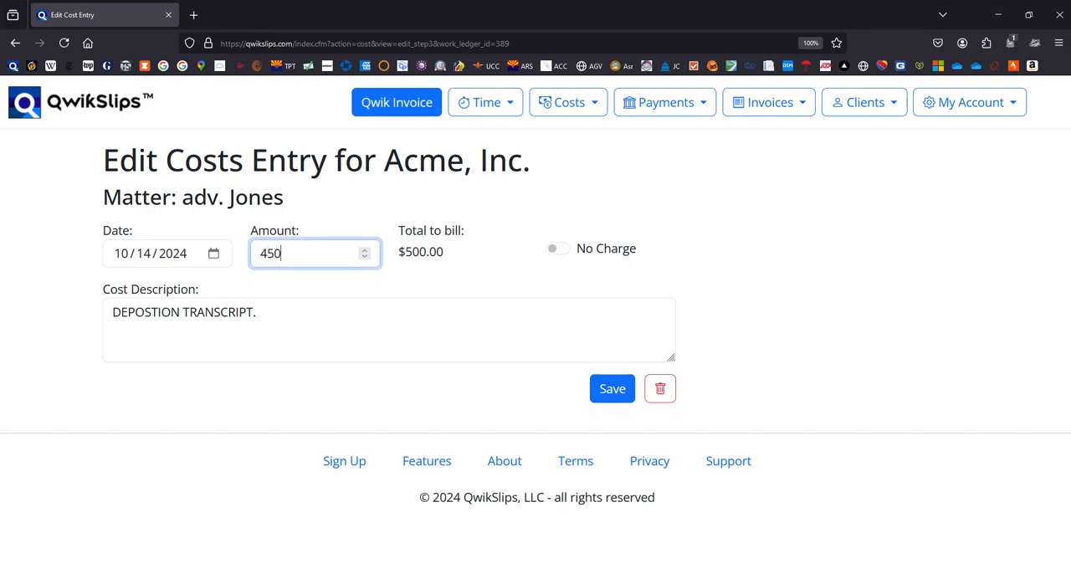
{"action": "key", "text": "Tab"}
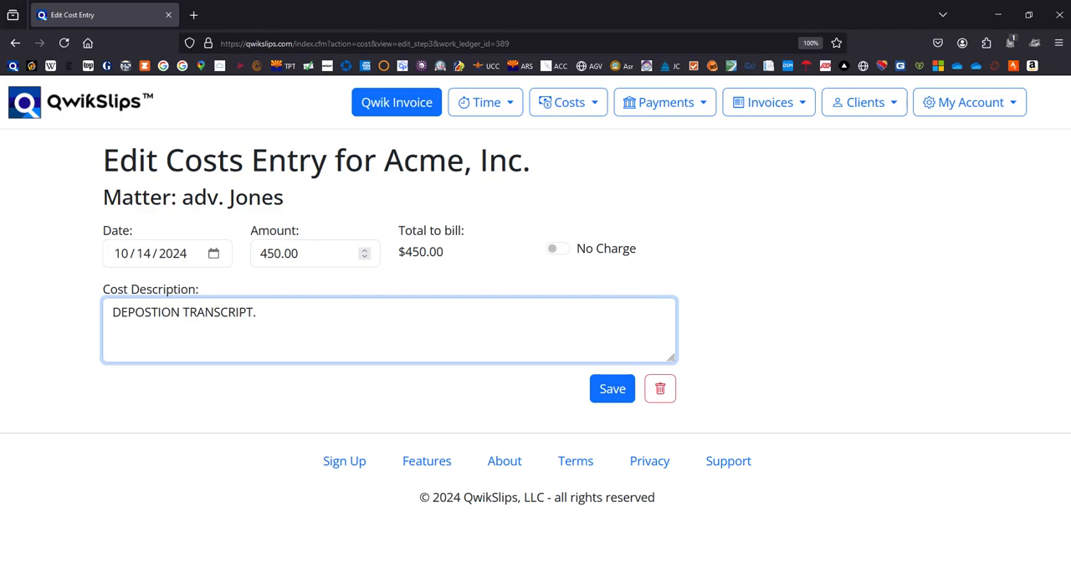
{"action": "left_click", "coordinate": [213, 254]}
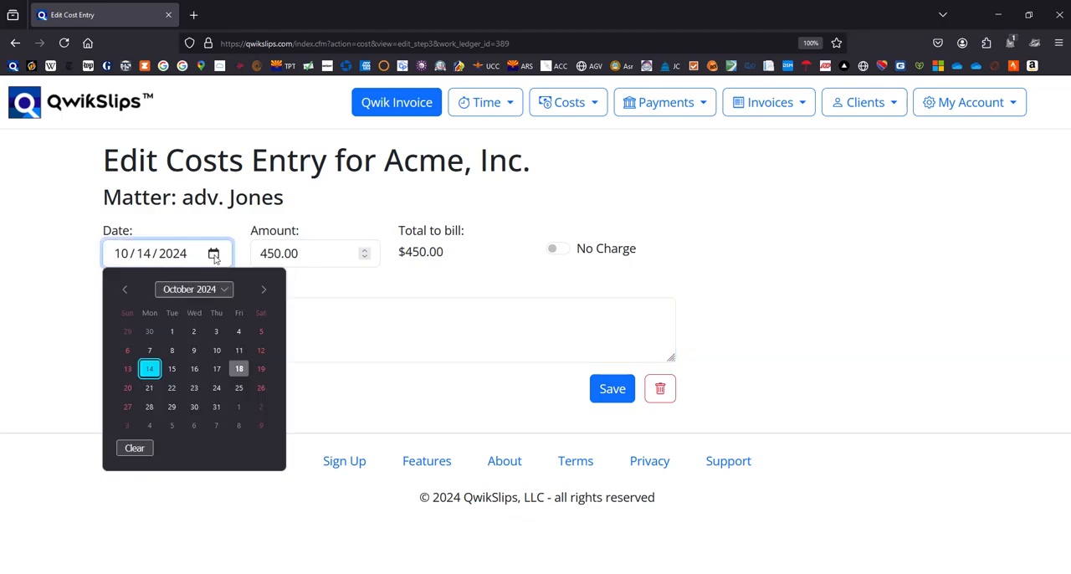
{"action": "left_click", "coordinate": [214, 258]}
{"action": "left_click", "coordinate": [550, 209]}
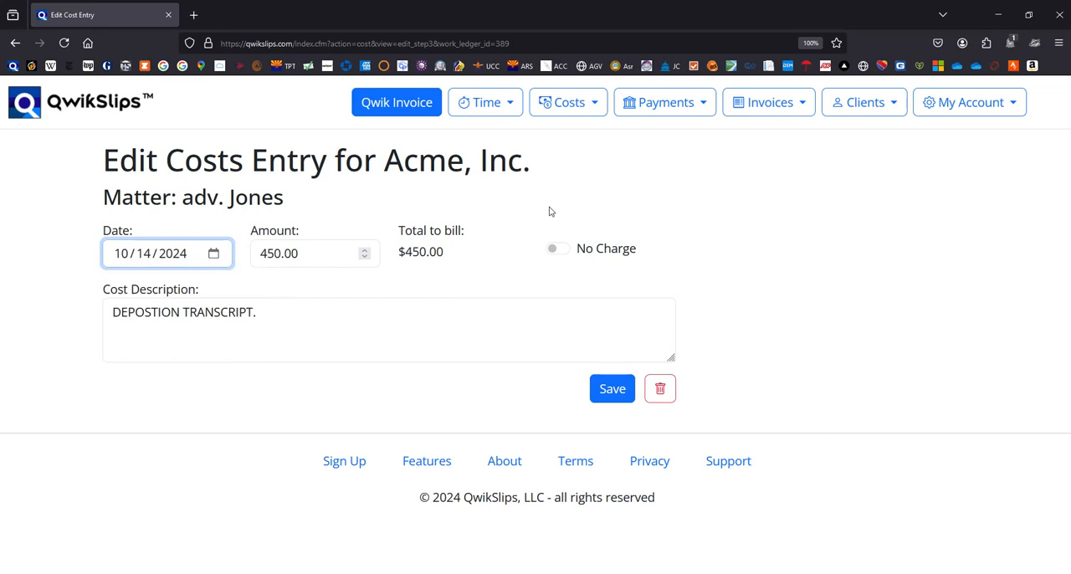
{"action": "left_click", "coordinate": [559, 252]}
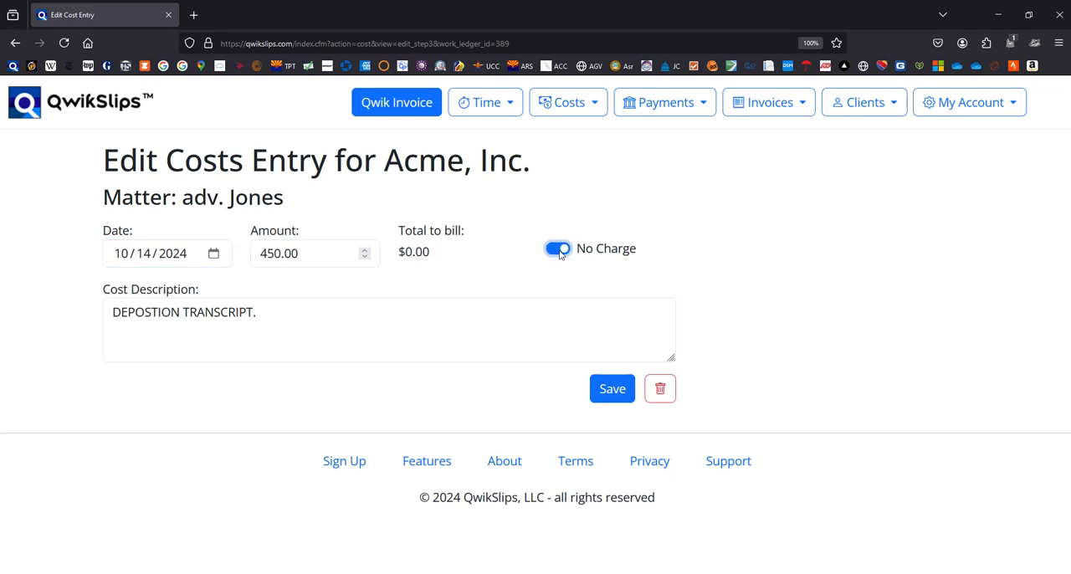
{"action": "left_click", "coordinate": [559, 251]}
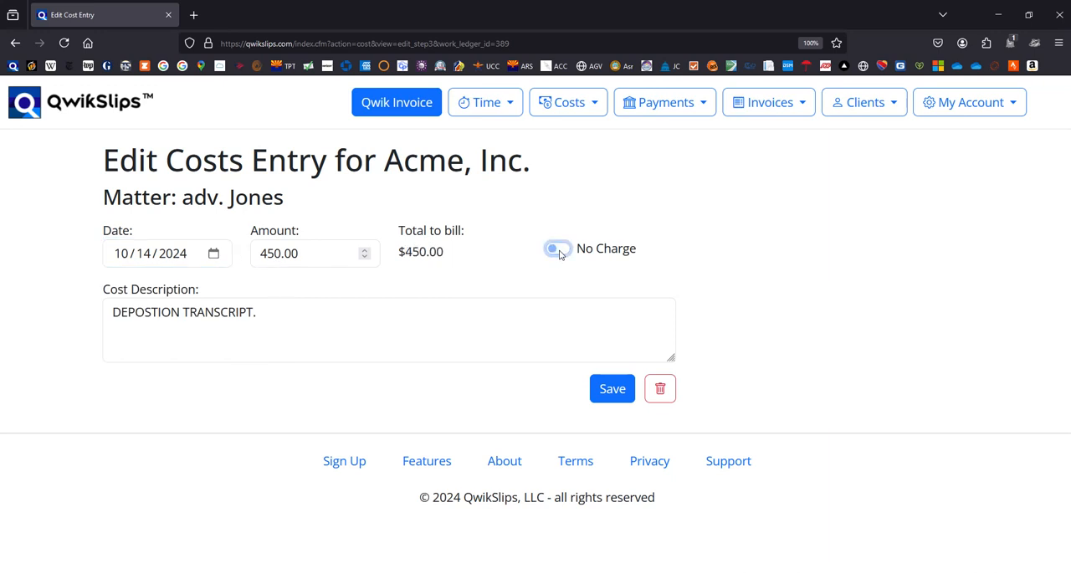
Correct the cost description to "DEPOSITION TRANSCRIPT." and save the cost entry
{"action": "left_click", "coordinate": [165, 309]}
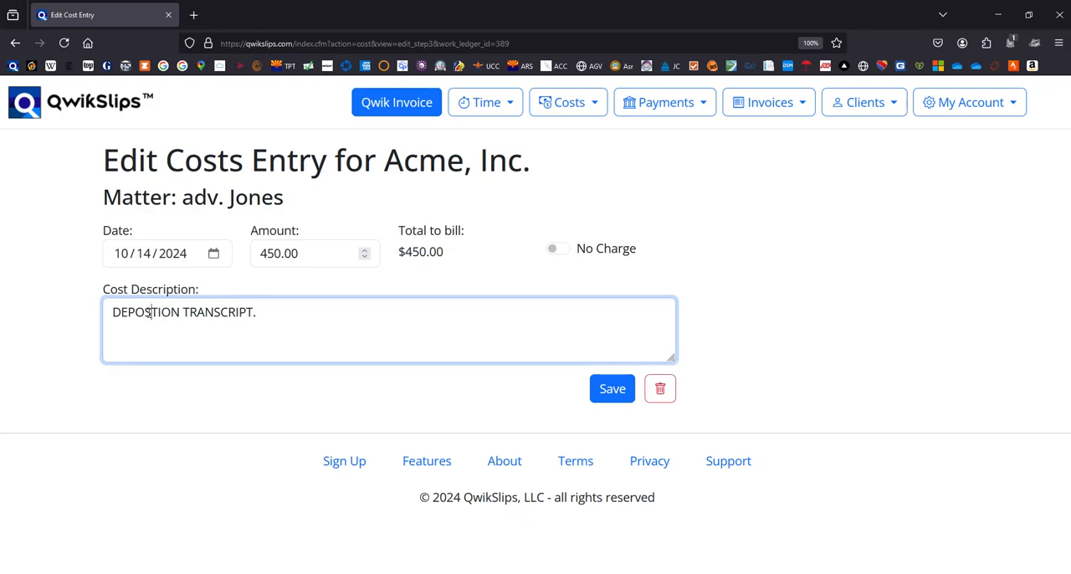
{"action": "type", "text": "I"}
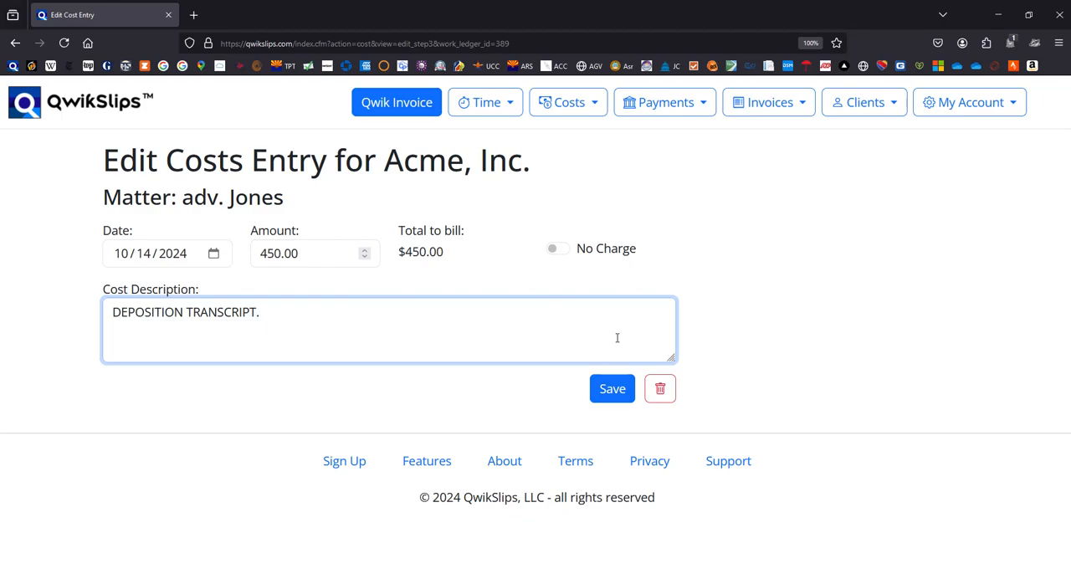
{"action": "left_click", "coordinate": [610, 398]}
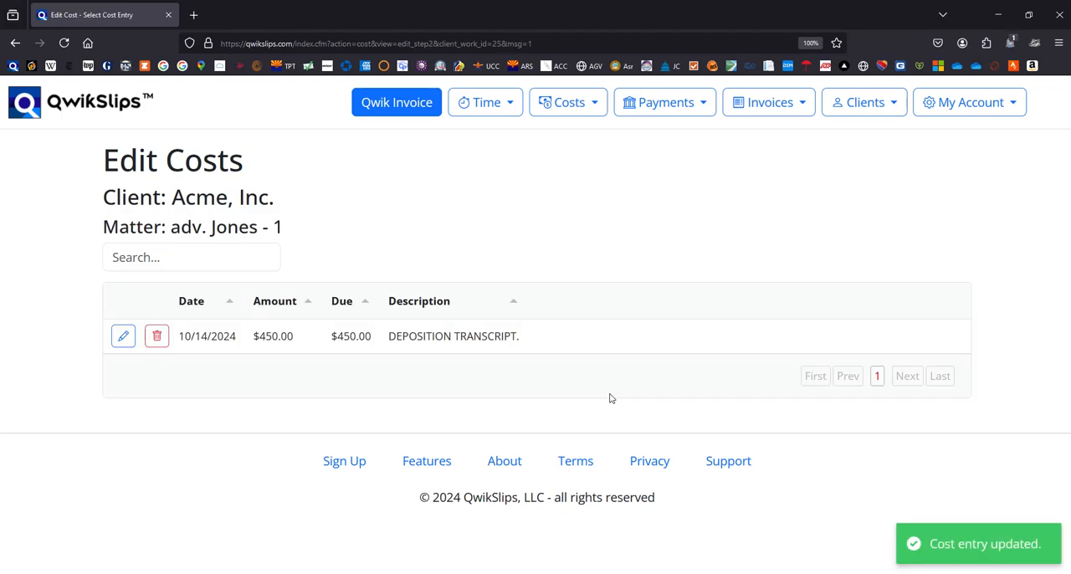